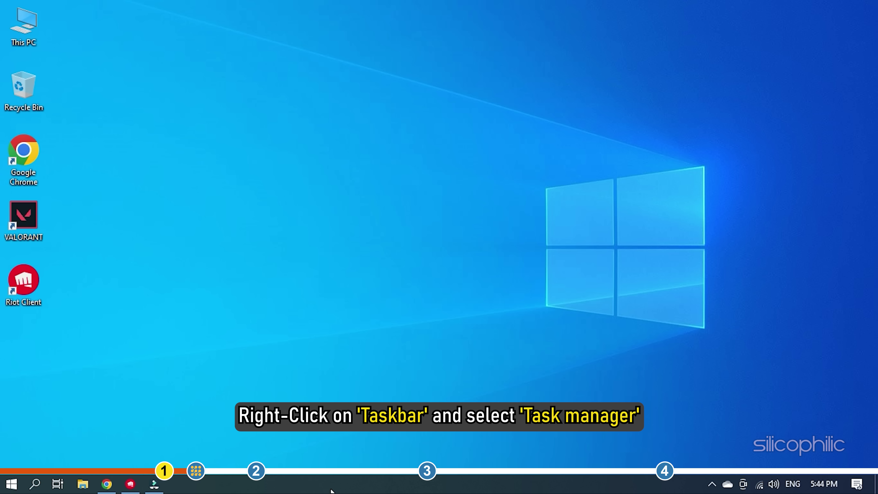
# End the VALORANT task in Task Manager, then close Task Manager.
pyautogui.rightClick(334, 484)
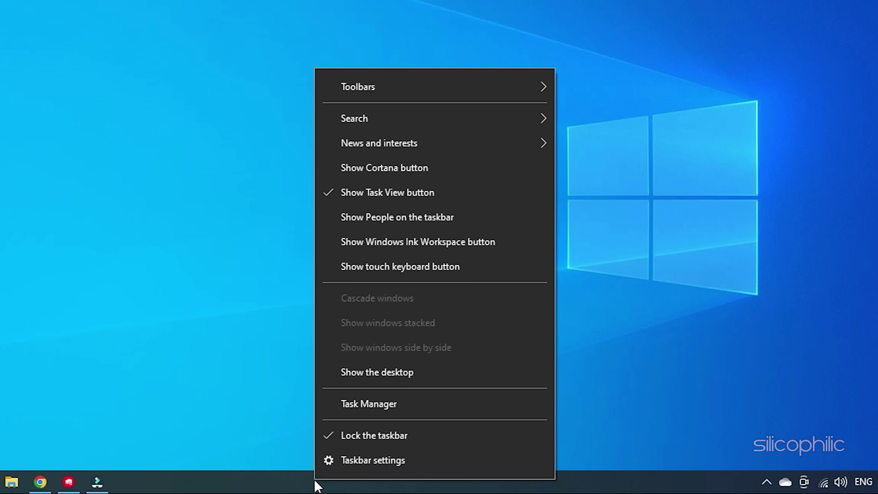
pyautogui.click(401, 406)
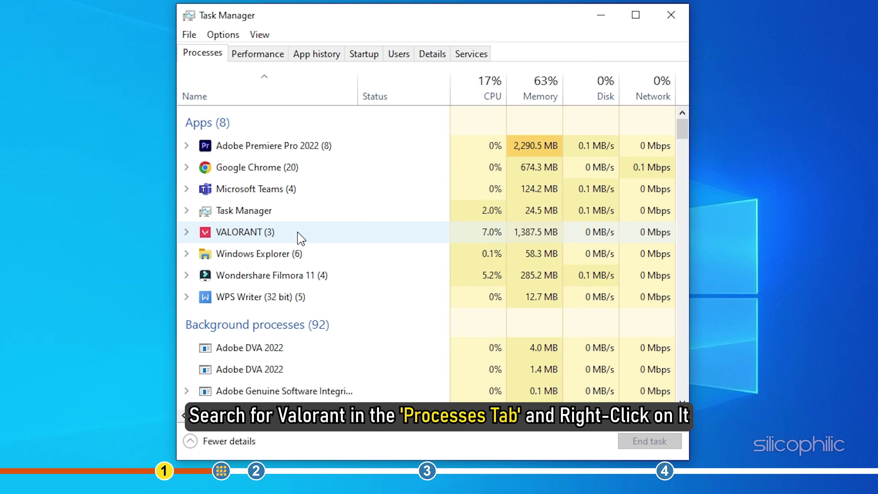
pyautogui.rightClick(299, 234)
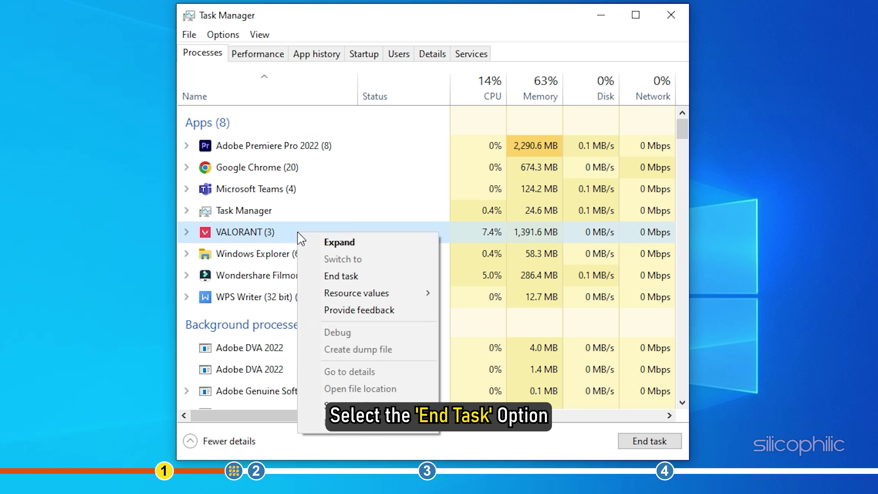
pyautogui.click(338, 276)
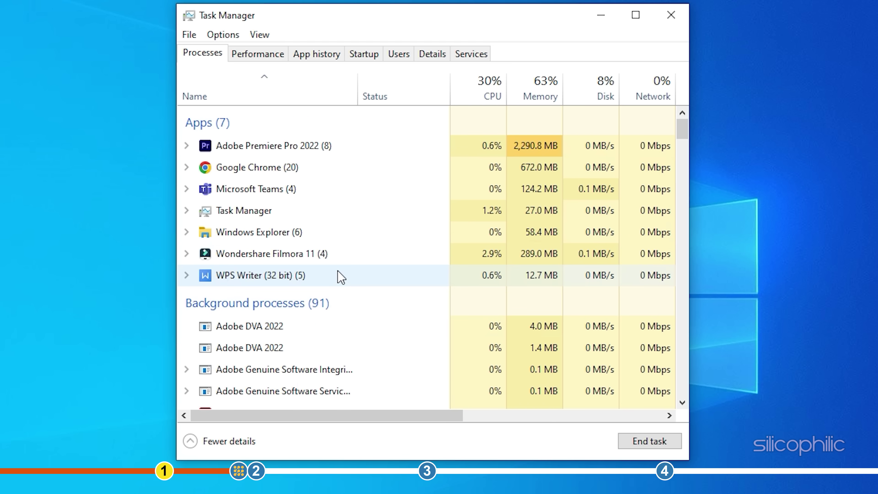
pyautogui.click(673, 14)
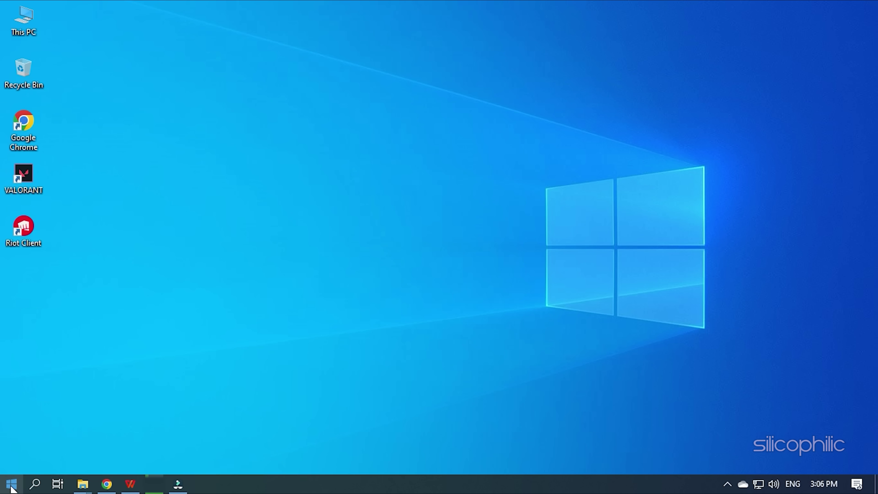
# Open the Services console from Start search and bring up the vgc service's context menu.
pyautogui.click(11, 484)
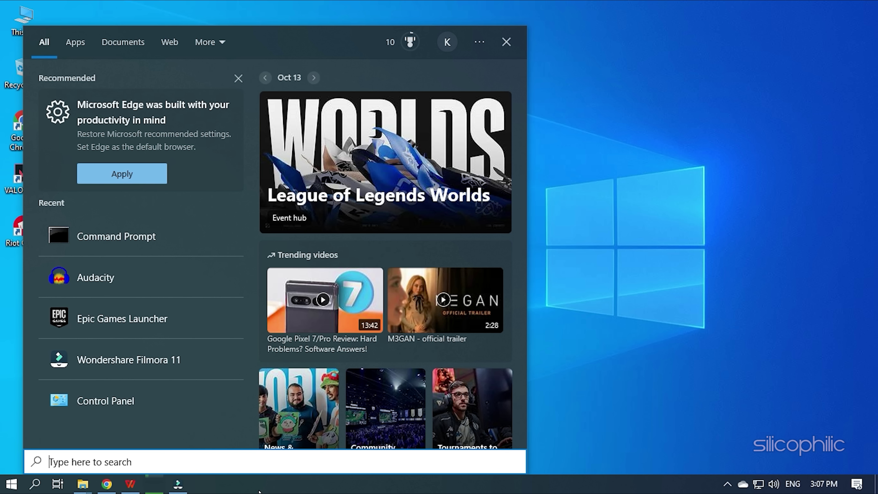
pyautogui.write('se')
pyautogui.press('Right')
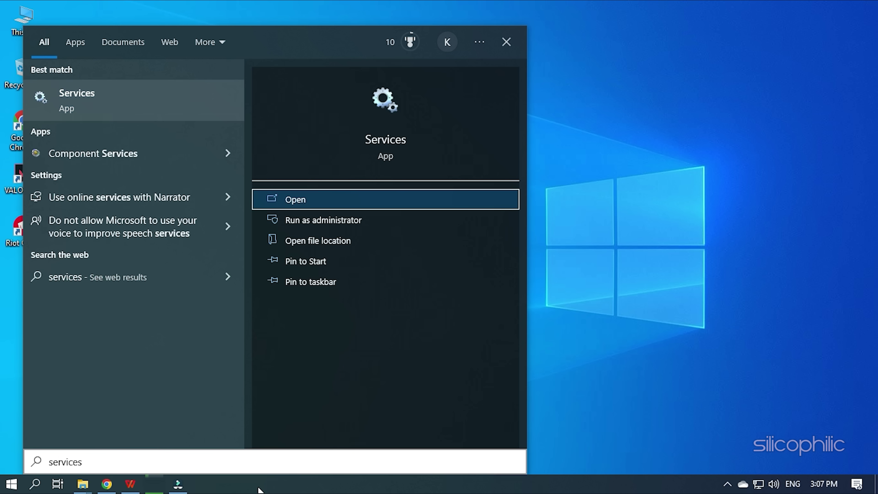
pyautogui.click(167, 93)
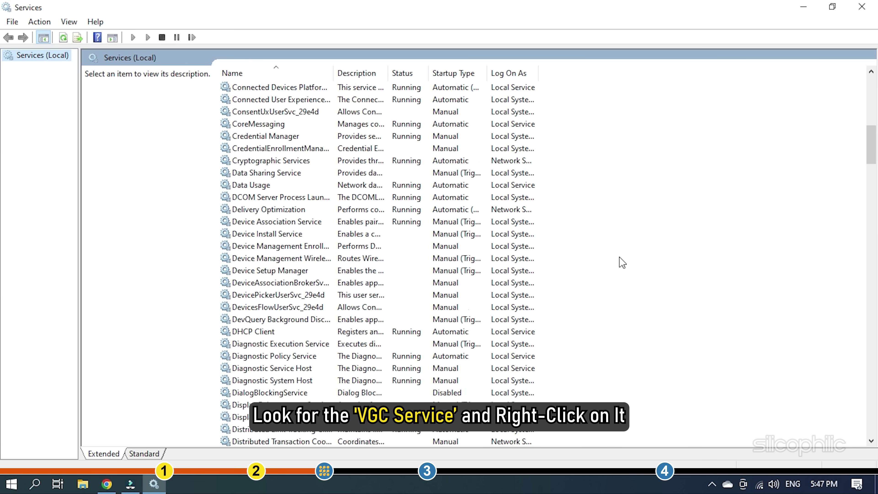
pyautogui.scroll(-12, 619, 261)
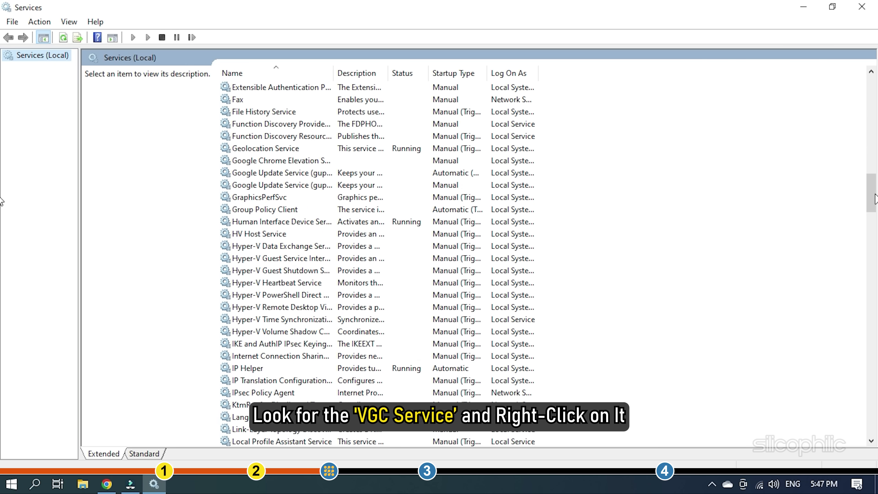
pyautogui.moveTo(875, 199); pyautogui.dragTo(864, 346)
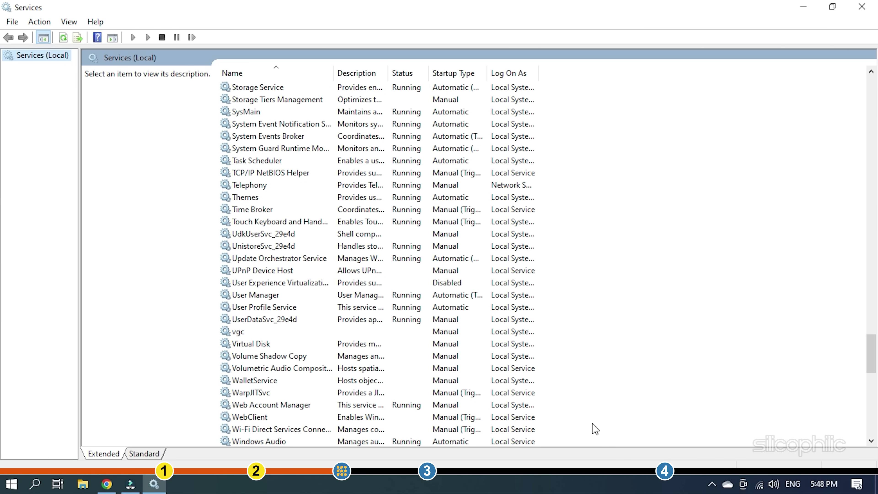
pyautogui.rightClick(290, 331)
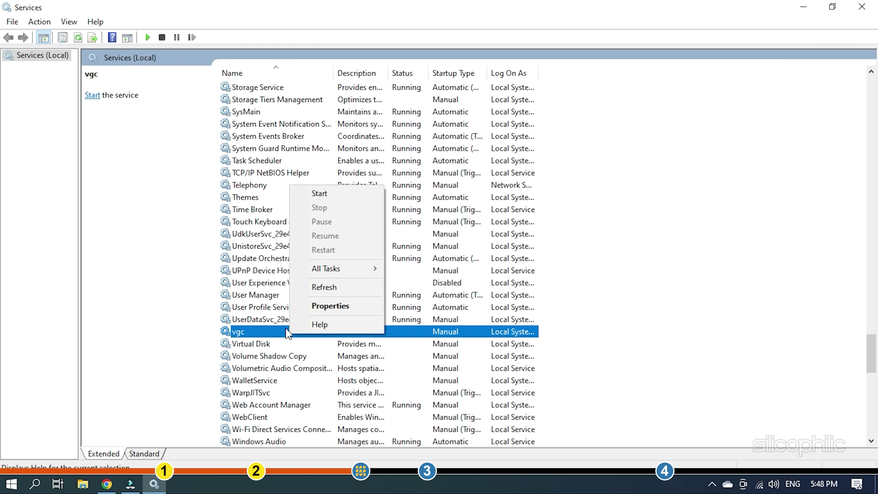
# Set the vgc service's startup type to Automatic in its properties and apply it.
pyautogui.click(317, 306)
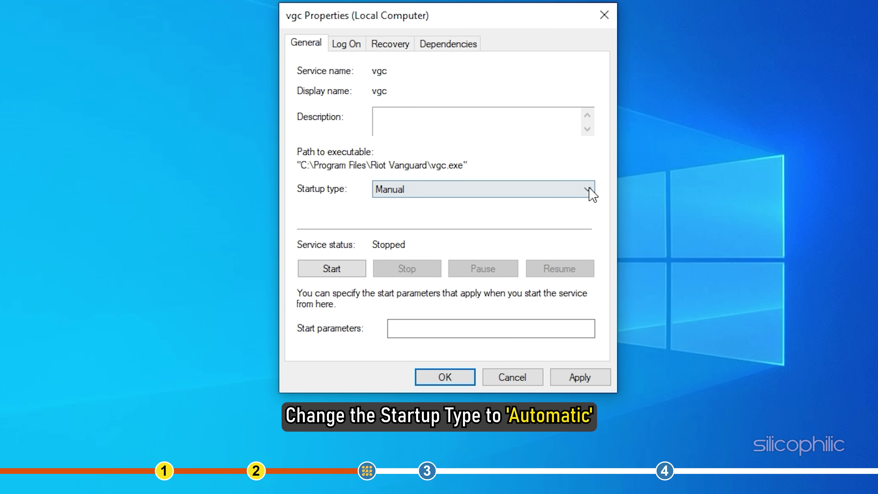
pyautogui.click(588, 190)
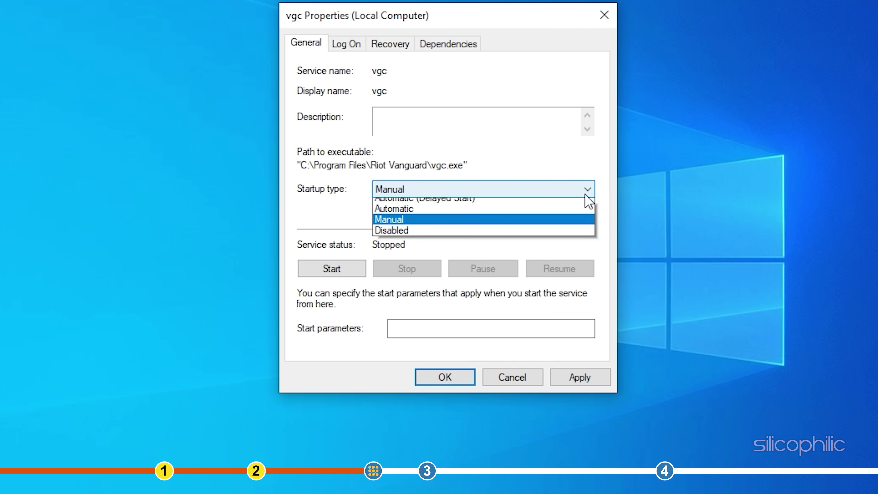
pyautogui.click(503, 218)
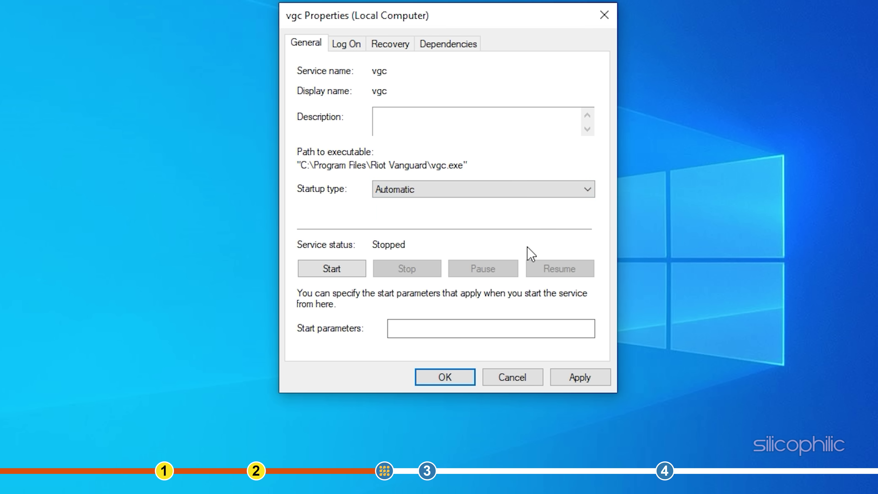
pyautogui.click(576, 378)
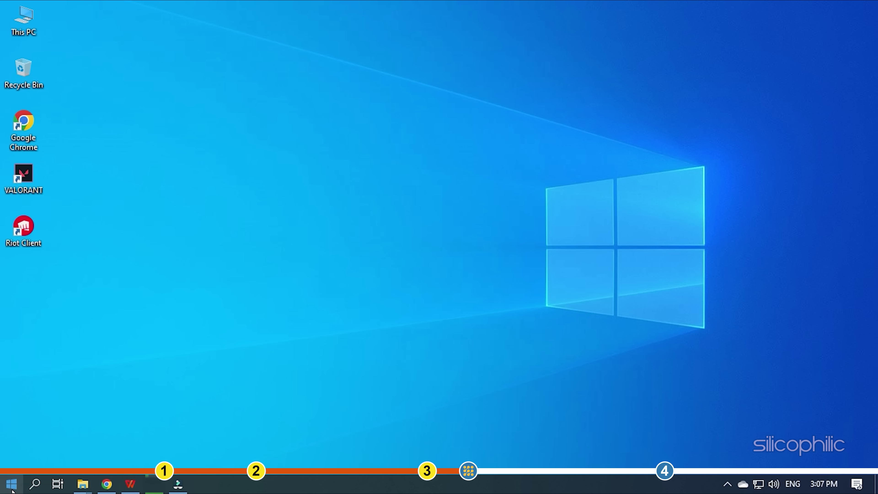
# Open Control Panel from Start search and set View by to Large icons.
pyautogui.click(12, 484)
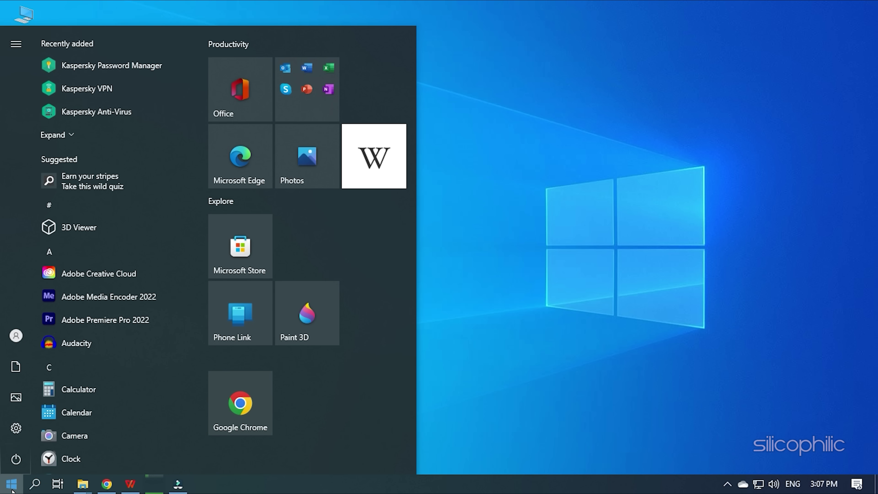
pyautogui.write('co')
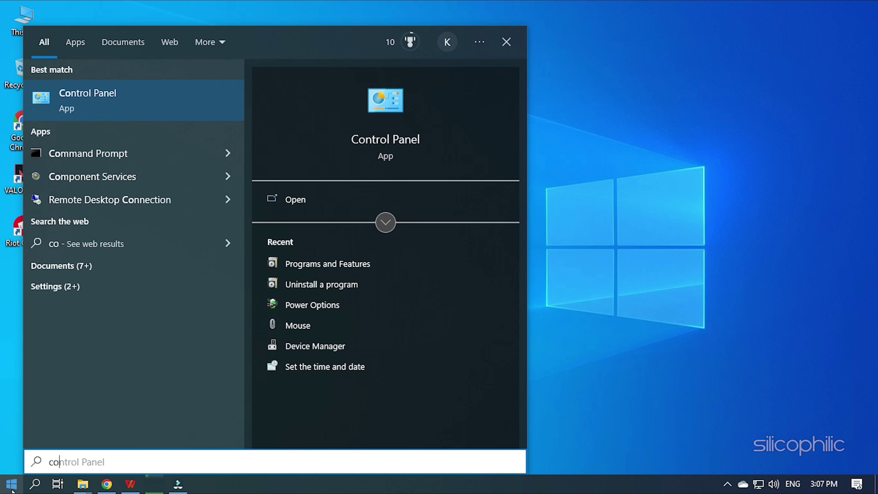
pyautogui.write('nt')
pyautogui.press('Right')
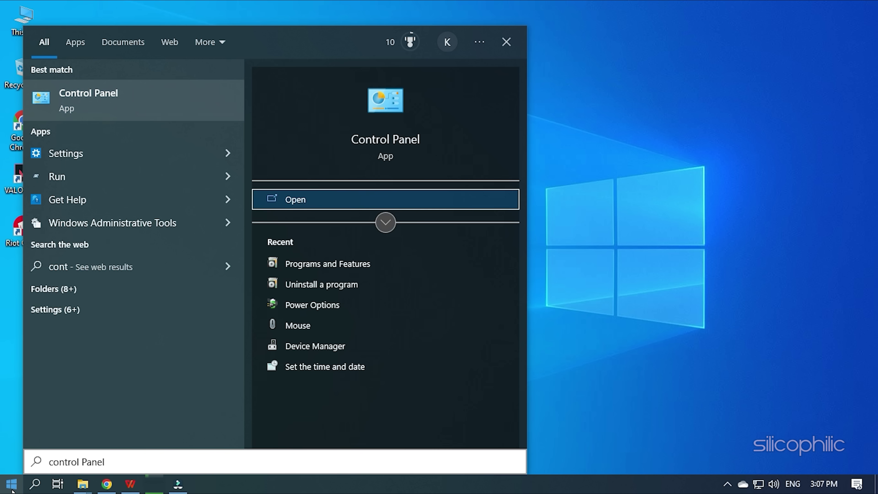
pyautogui.click(168, 94)
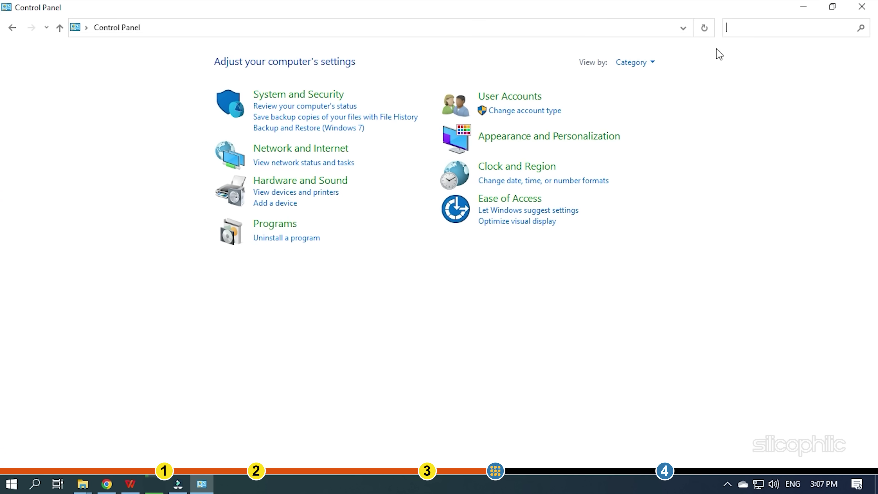
pyautogui.click(655, 64)
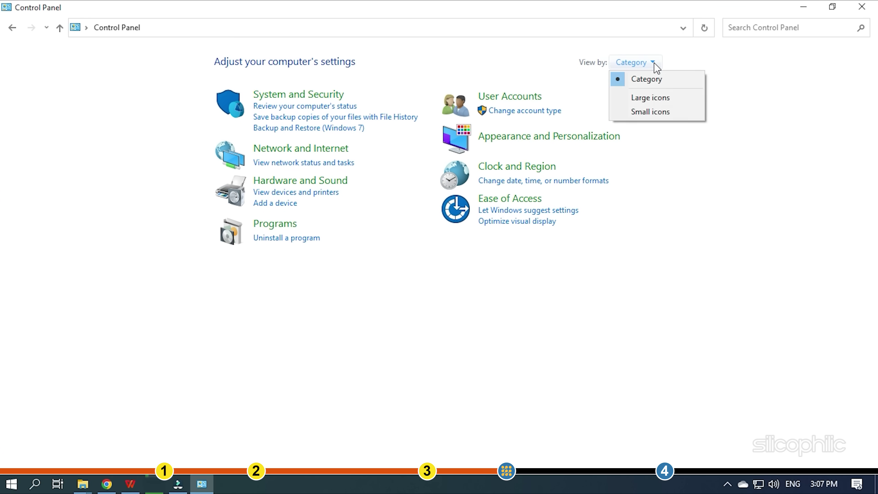
pyautogui.click(650, 100)
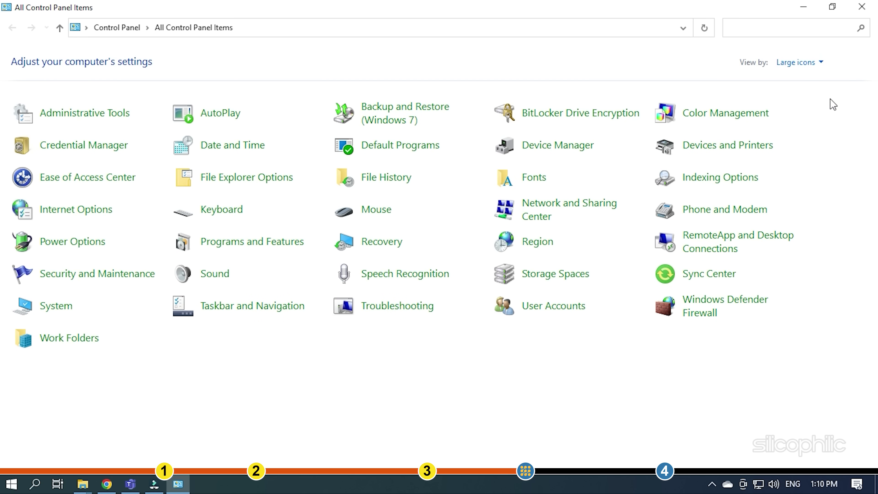
# Uninstall Riot Vanguard from Programs and Features, then close the programs list.
pyautogui.click(241, 257)
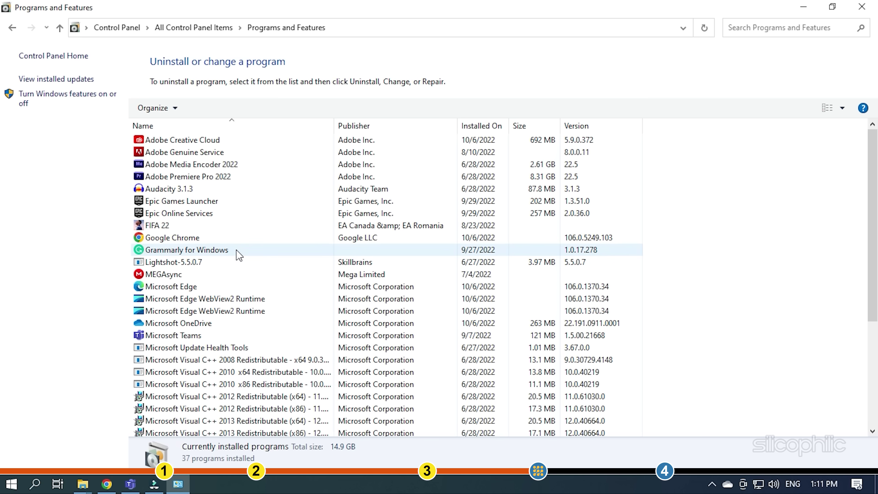
pyautogui.scroll(-5, 248, 258)
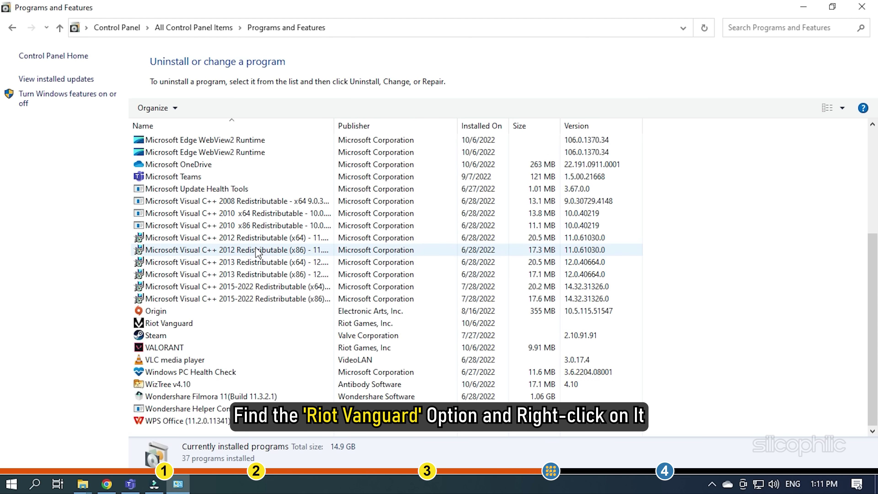
pyautogui.click(213, 323)
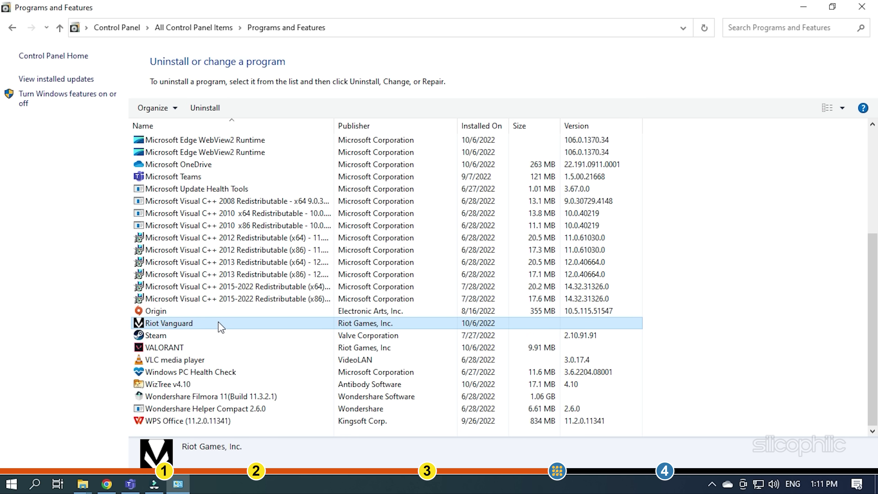
pyautogui.rightClick(218, 322)
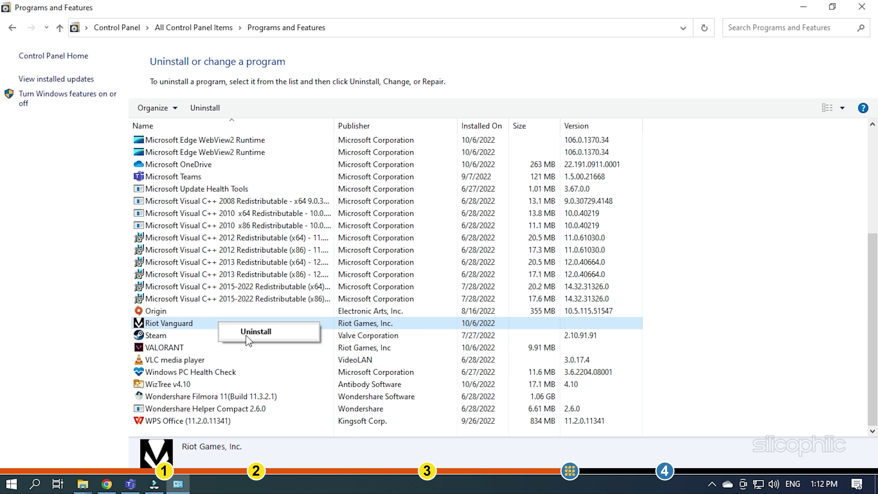
pyautogui.click(279, 334)
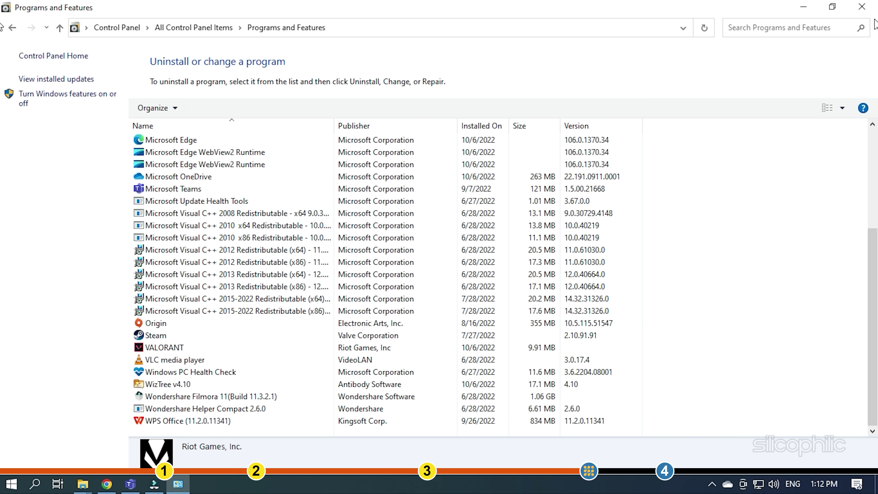
pyautogui.click(861, 7)
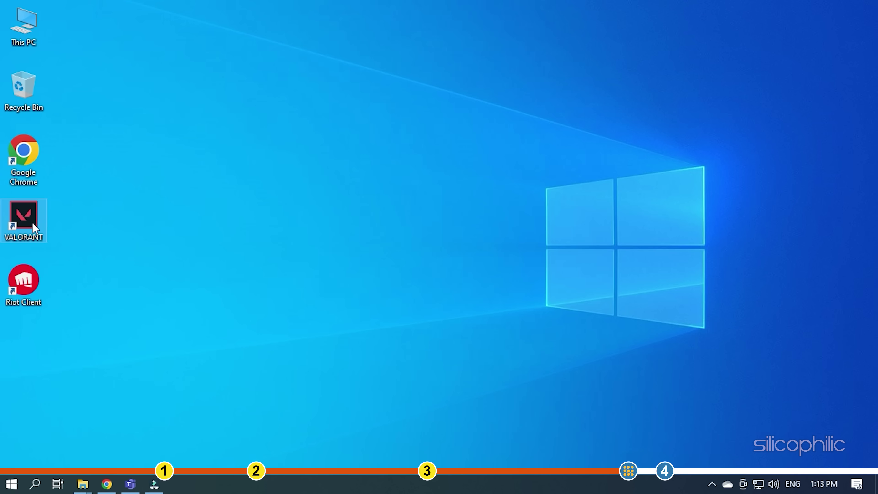
# Relaunch VALORANT, dismiss the AFK warning, and queue for an Unrated match.
pyautogui.doubleClick(35, 227)
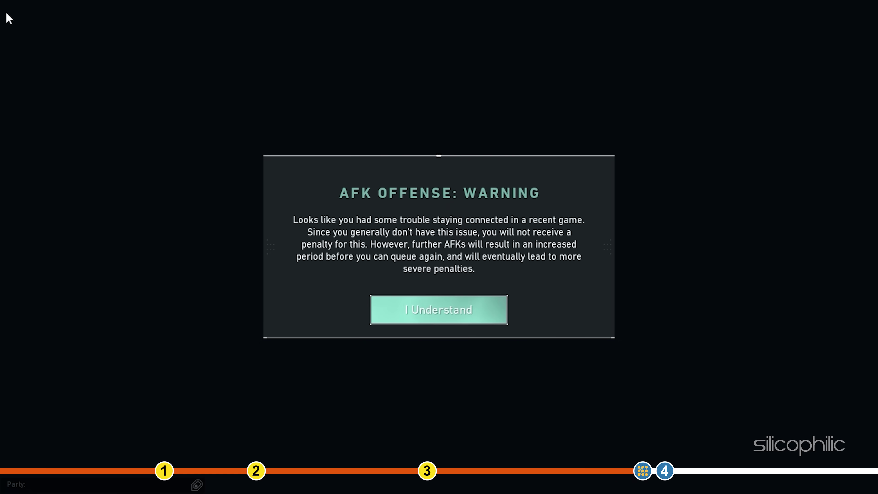
pyautogui.click(384, 311)
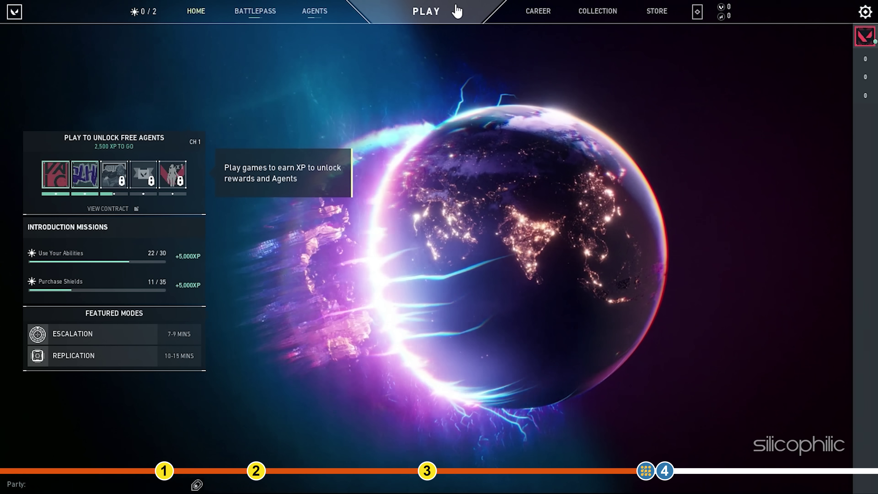
pyautogui.click(455, 11)
pyautogui.click(448, 450)
pyautogui.click(448, 451)
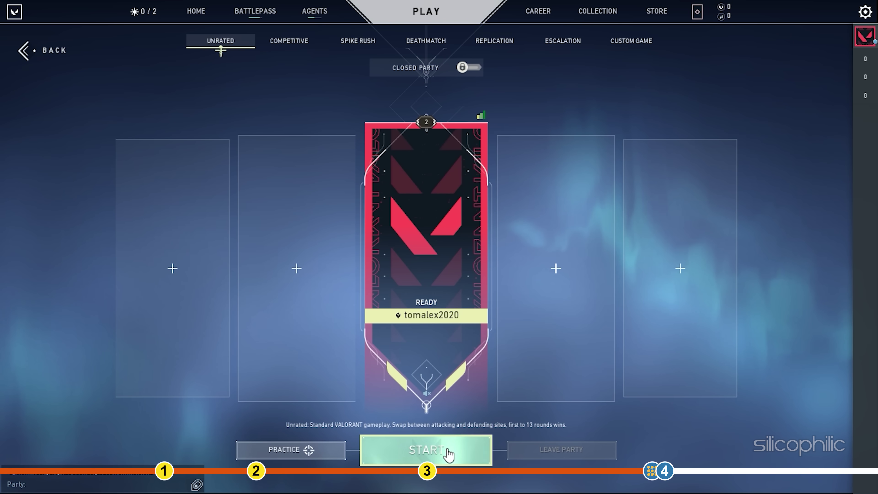
pyautogui.click(448, 451)
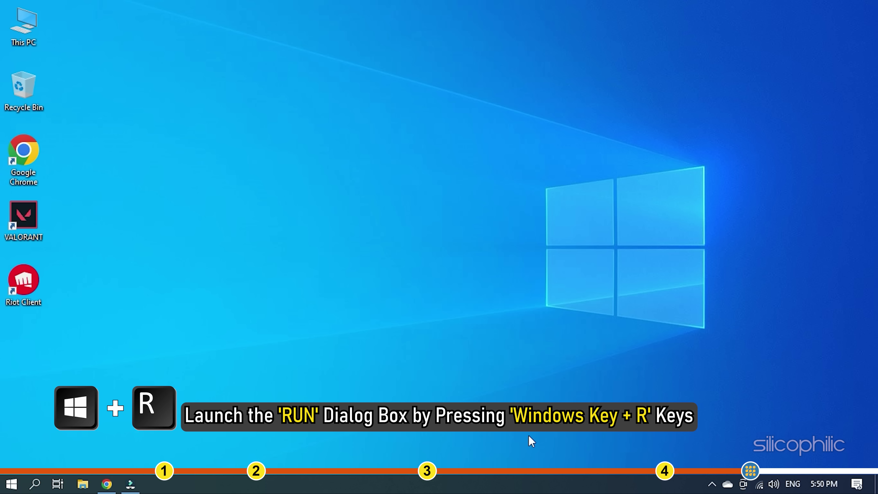
# Open the %temp% folder via Run and delete all its temporary files.
pyautogui.press('super+r')
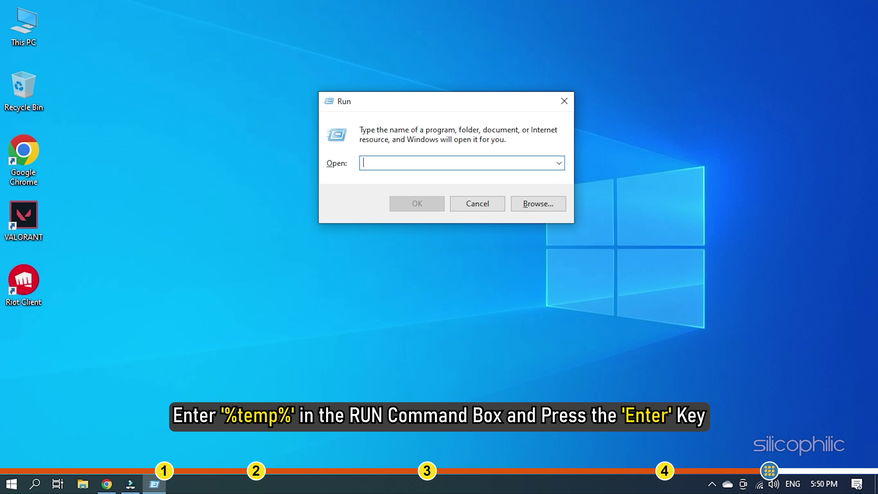
pyautogui.write('%temp%')
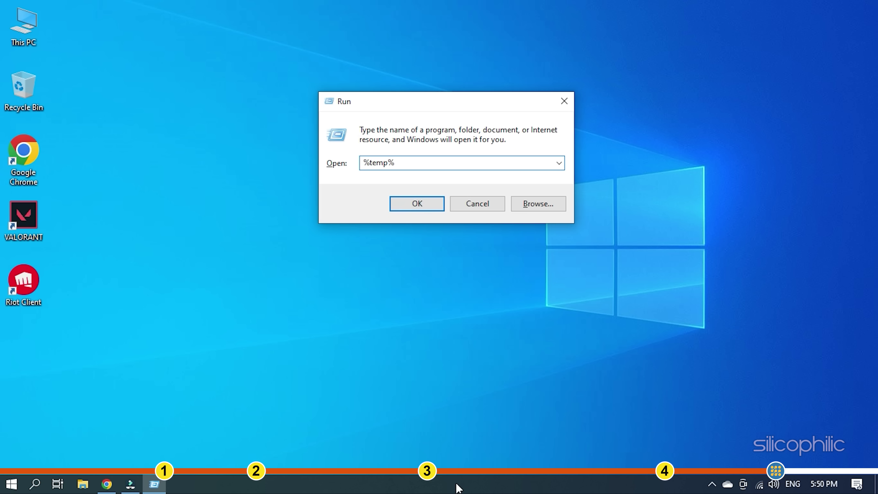
pyautogui.click(430, 203)
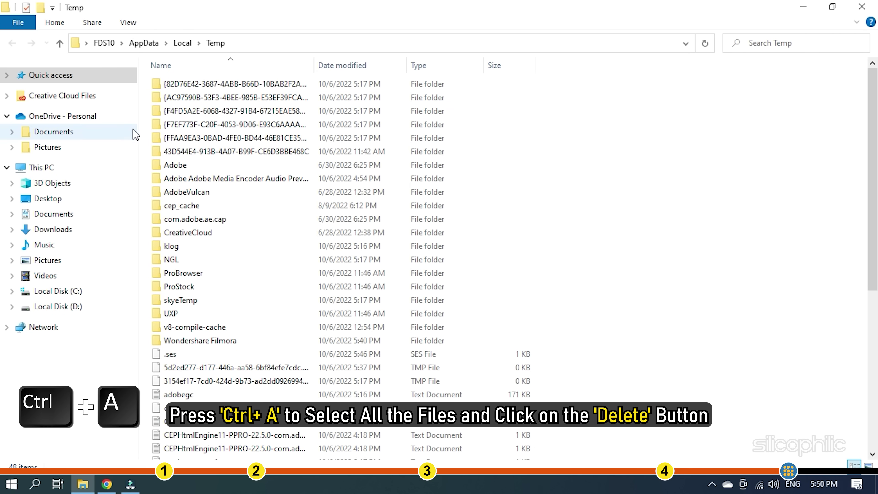
pyautogui.hotkey('ctrl', 'a')
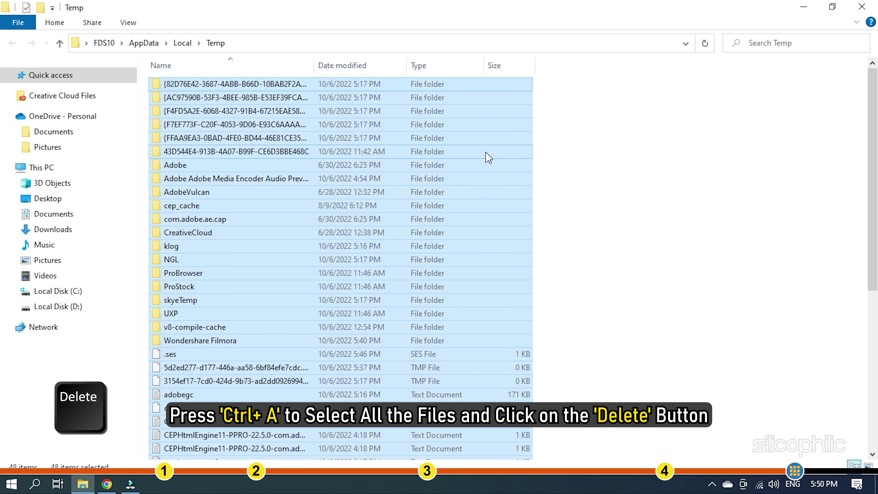
pyautogui.press('Delete')
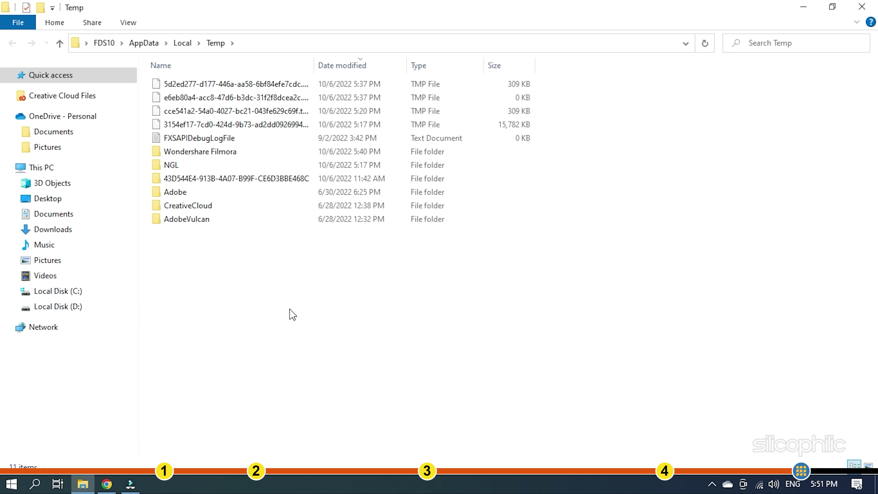